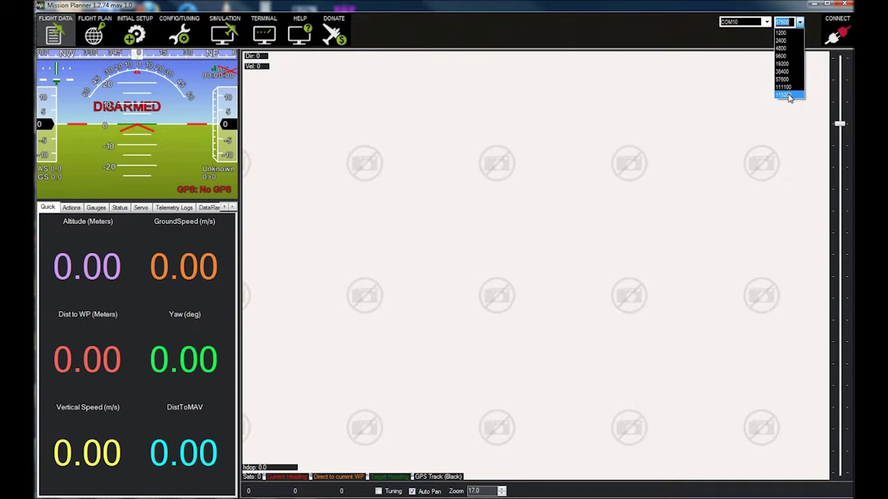
# Connect to the flight controller on COM10 at 57600 baud and view the live flight data and flight plan map.
pyautogui.click(784, 79)
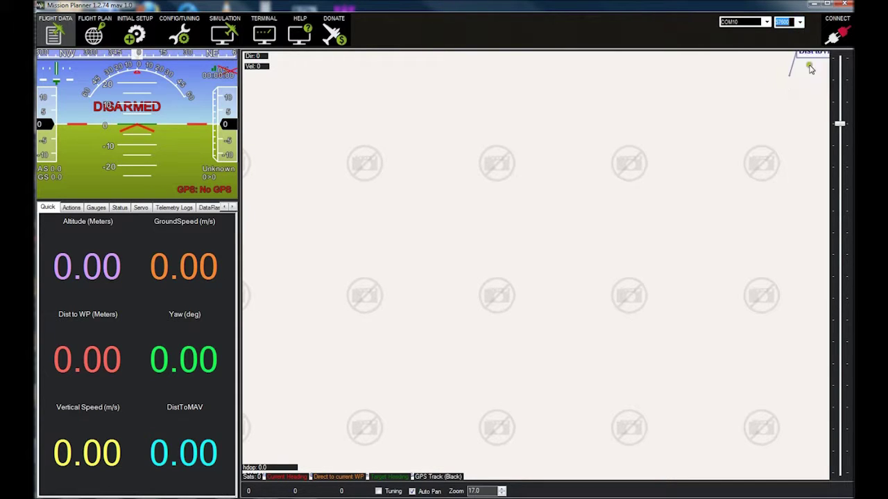
pyautogui.click(840, 36)
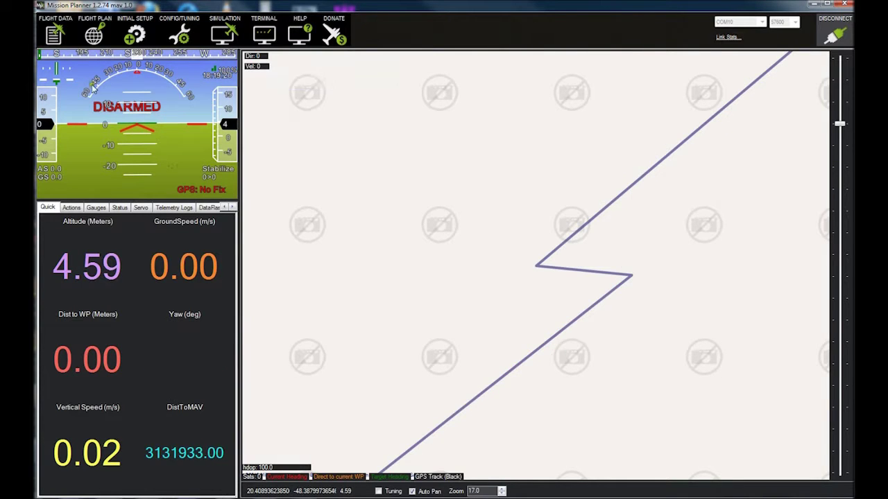
pyautogui.click(53, 41)
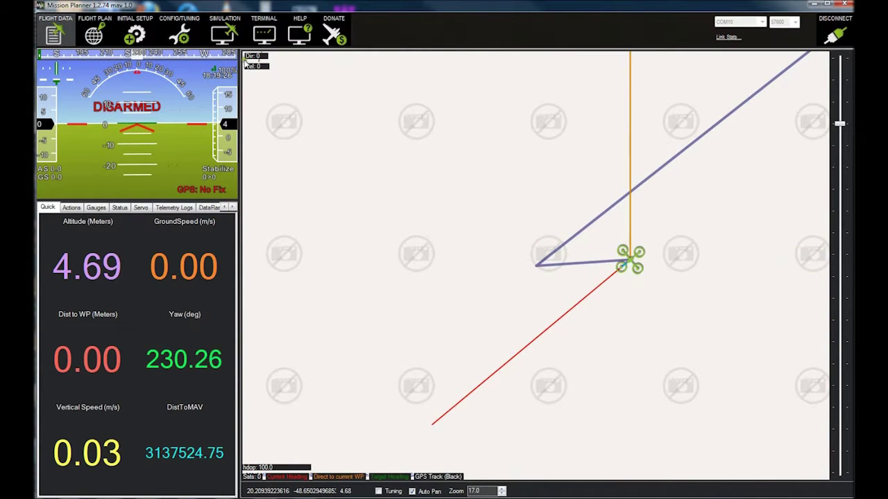
pyautogui.click(93, 38)
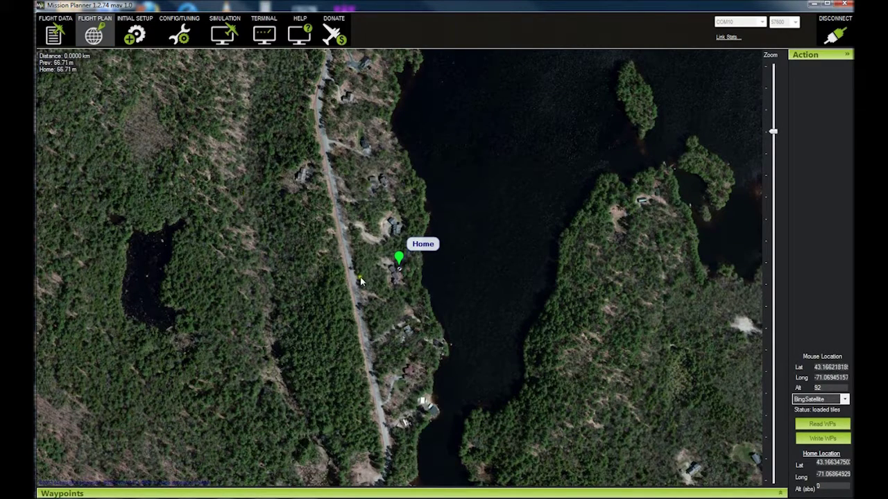
# In the mandatory hardware setup, review the frame type and set the compass orientation to On Board APM.
pyautogui.click(132, 36)
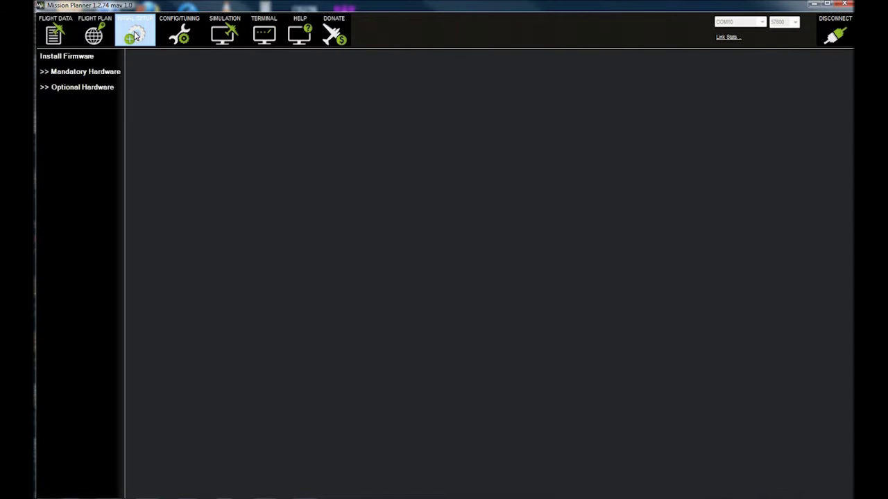
pyautogui.click(97, 76)
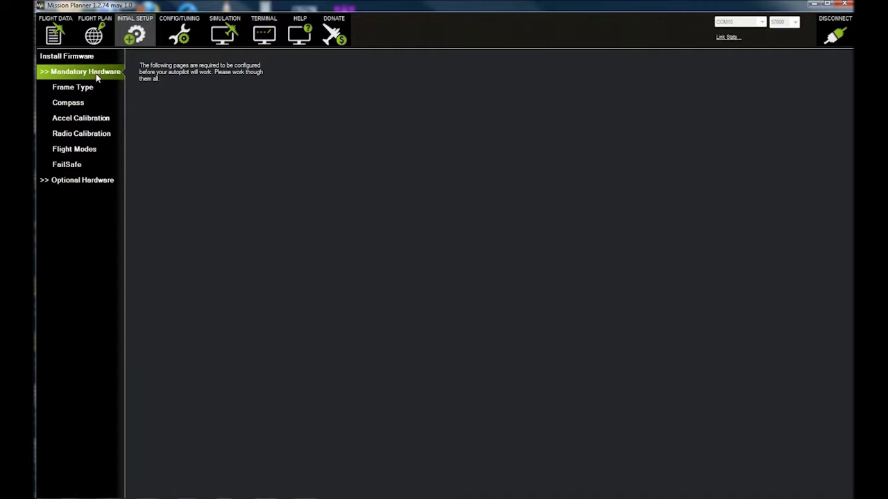
pyautogui.click(88, 89)
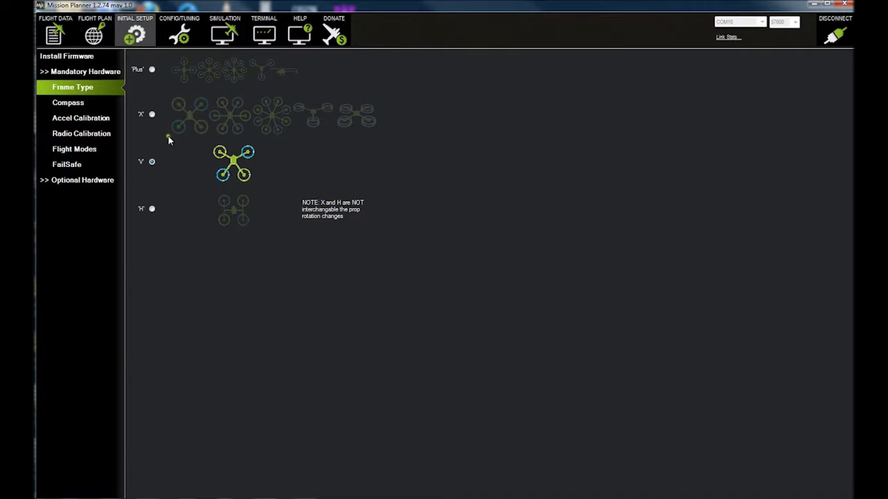
pyautogui.click(75, 102)
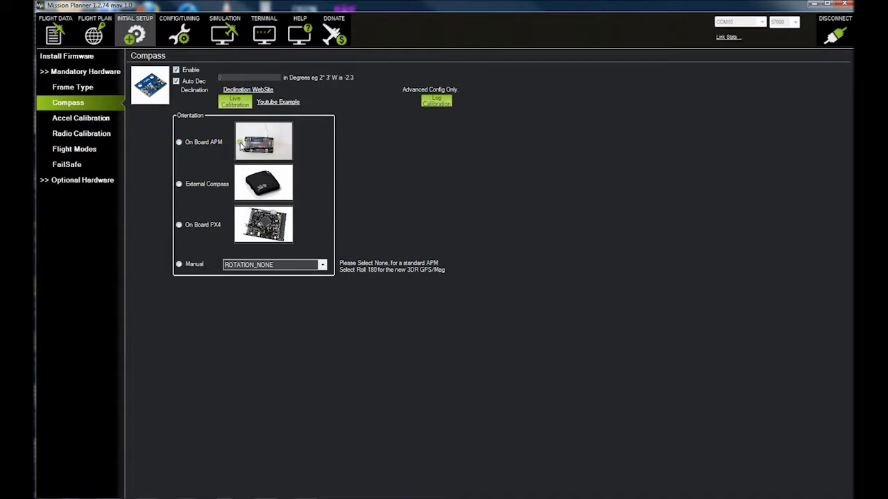
pyautogui.click(179, 142)
# Run the accelerometer calibration with AC 3.0+ off, confirming each requested APM orientation from level through to its back.
pyautogui.click(68, 122)
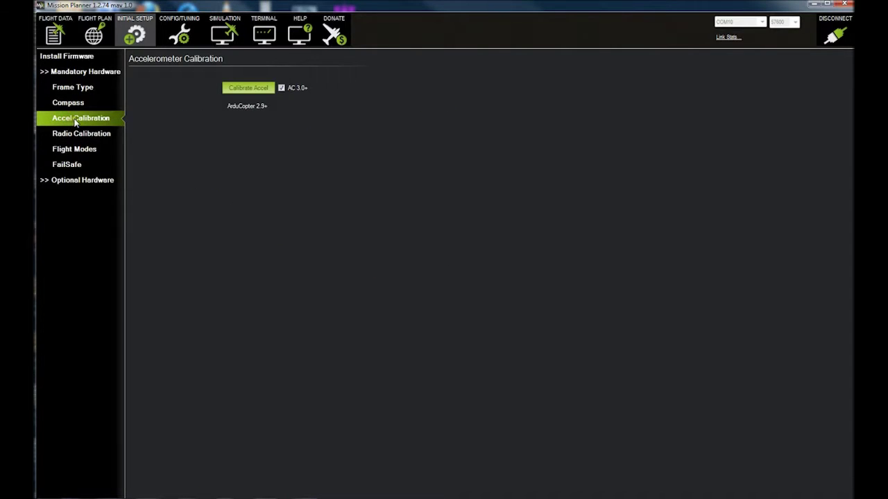
pyautogui.click(232, 92)
pyautogui.click(241, 88)
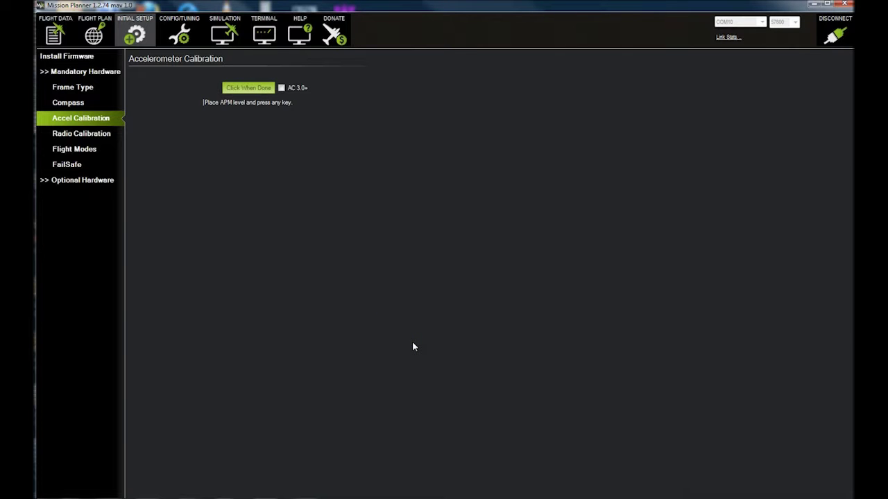
pyautogui.press('Return')
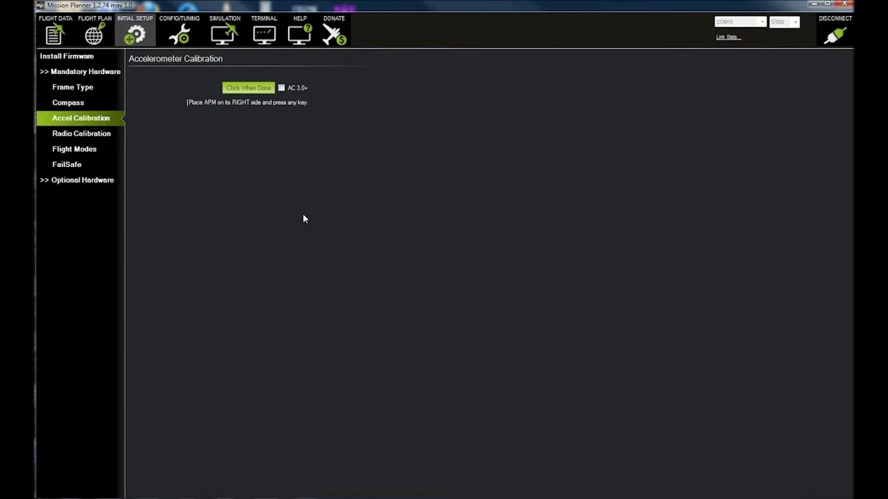
pyautogui.press('Return')
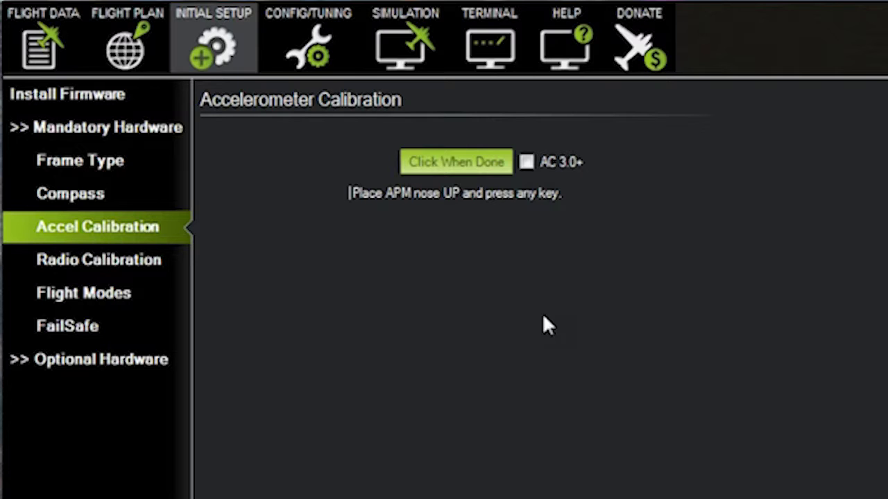
pyautogui.press('Return')
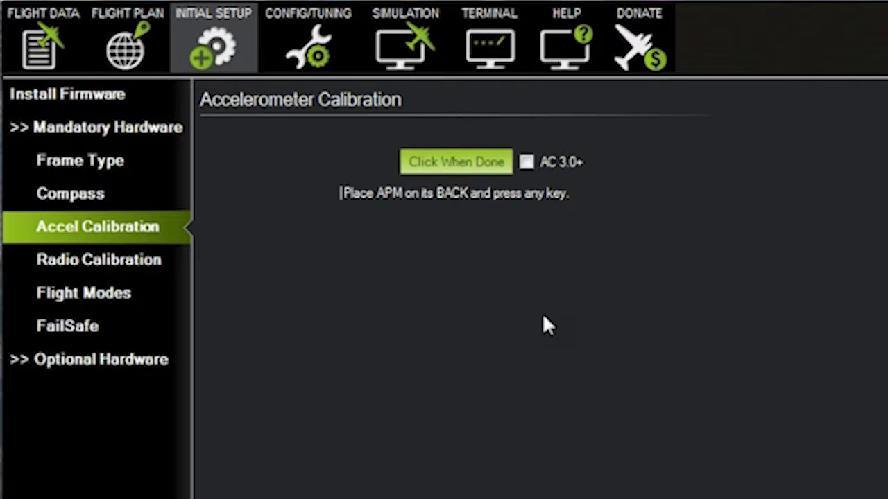
pyautogui.press('Return')
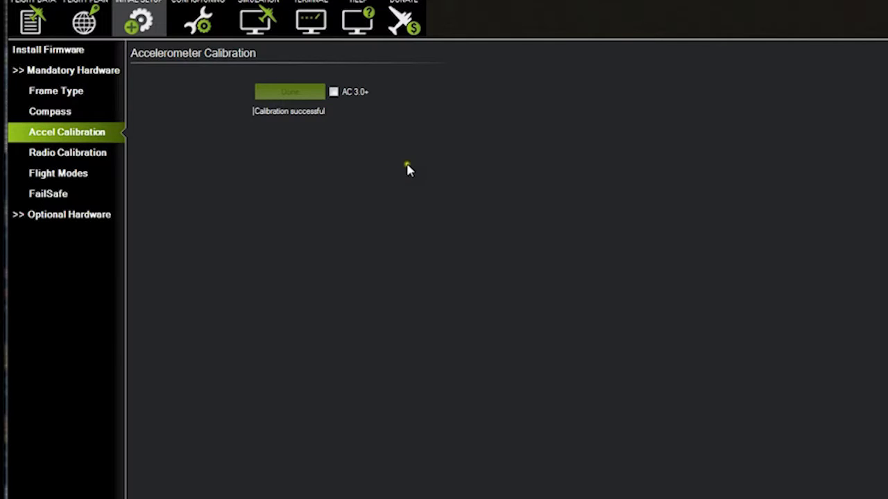
# Calibrate the radio by recording the extremes of all sticks and switches, with sticks centered and throttle down at the end.
pyautogui.click(72, 153)
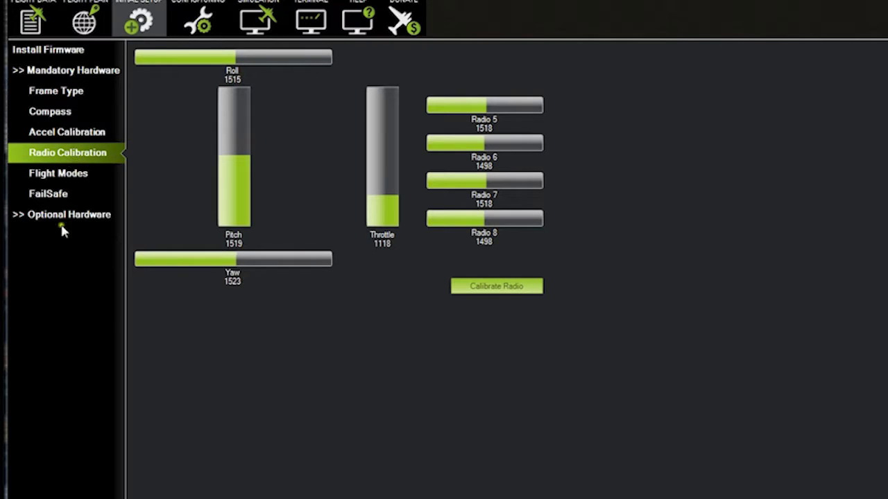
pyautogui.click(483, 293)
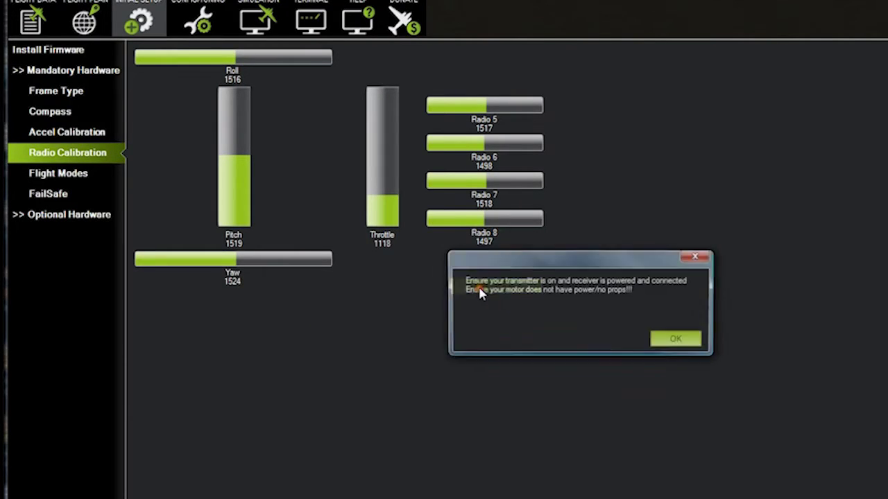
pyautogui.click(677, 340)
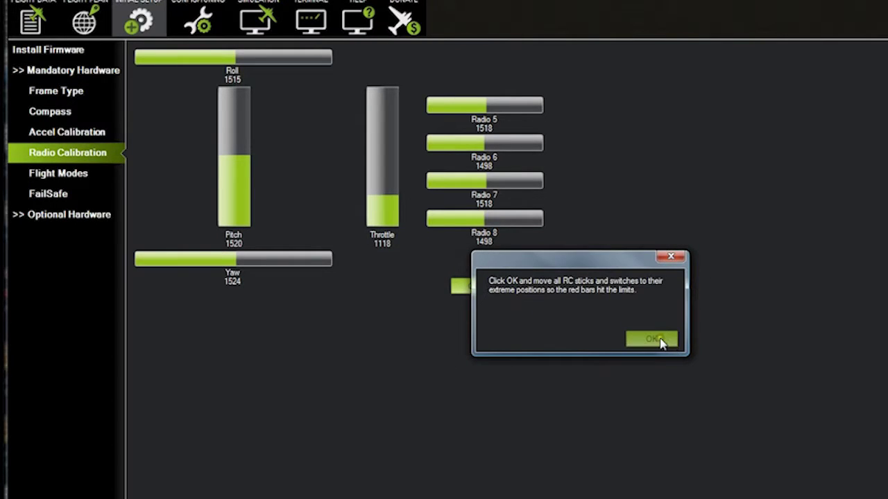
pyautogui.click(662, 340)
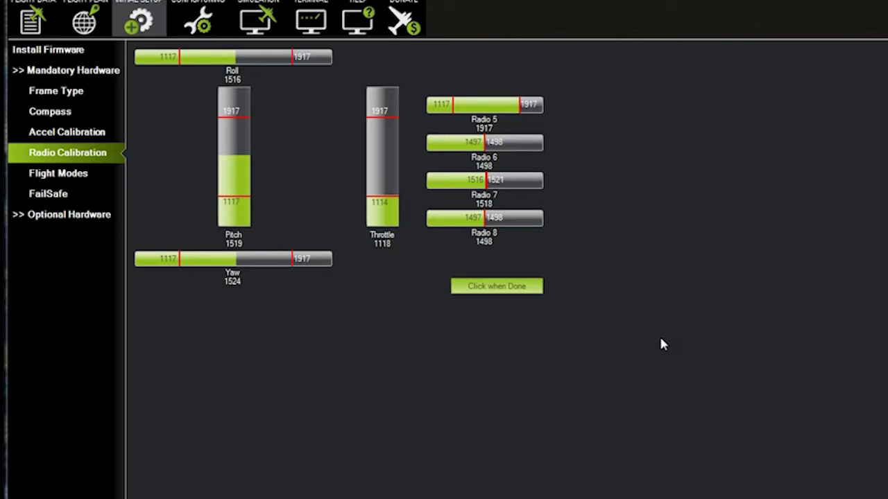
pyautogui.click(498, 286)
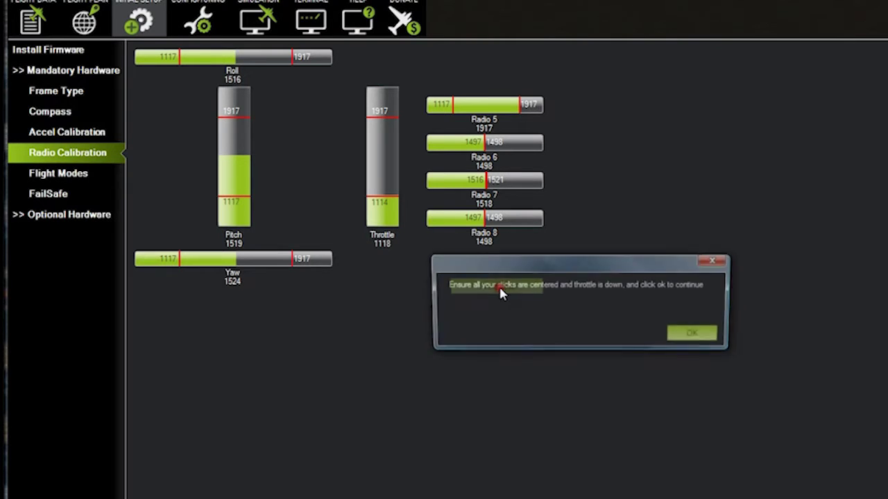
pyautogui.click(693, 336)
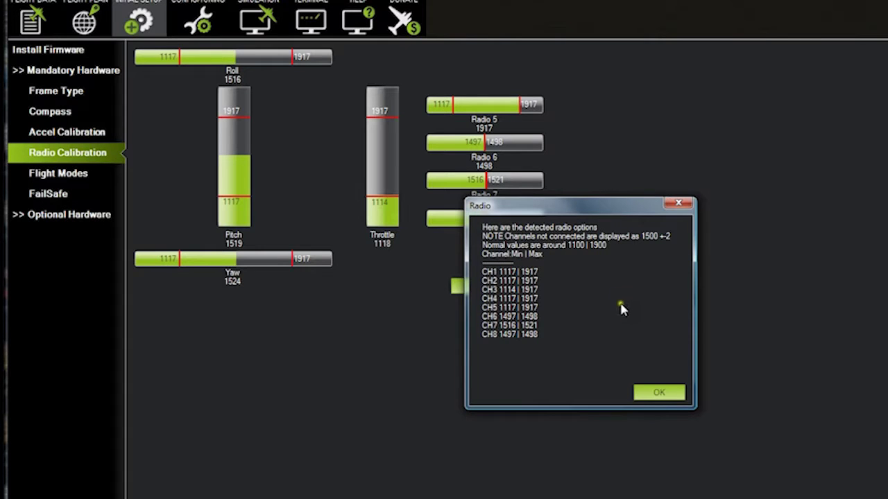
pyautogui.click(659, 393)
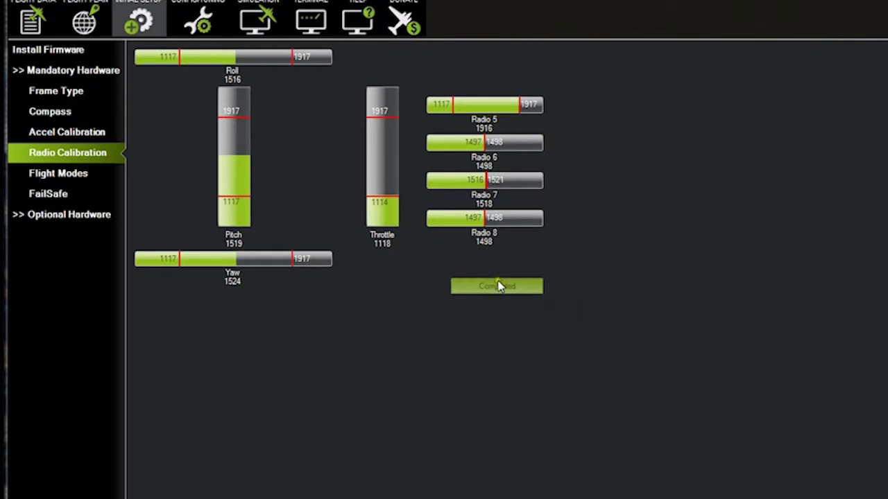
# Turn Simple Mode off for Flight Mode 6 and on for Flight Mode 4, and save the flight modes.
pyautogui.click(85, 176)
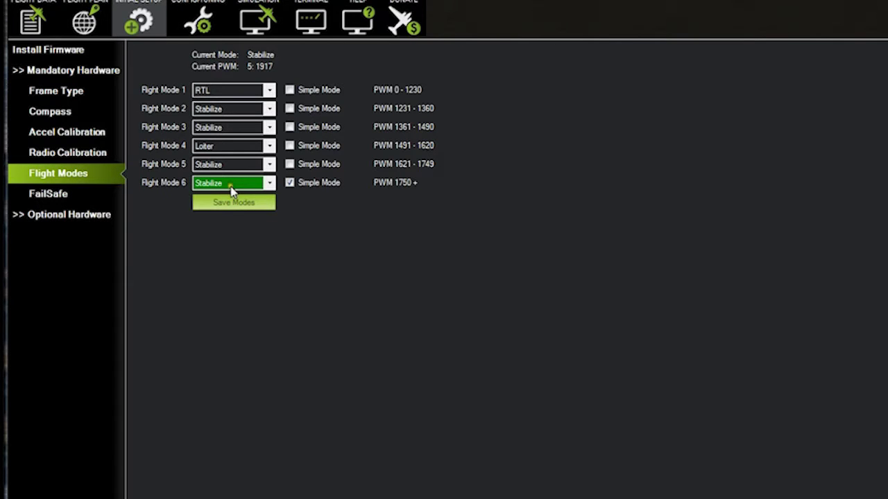
pyautogui.click(289, 182)
pyautogui.click(290, 182)
pyautogui.click(290, 182)
pyautogui.click(289, 145)
pyautogui.click(212, 213)
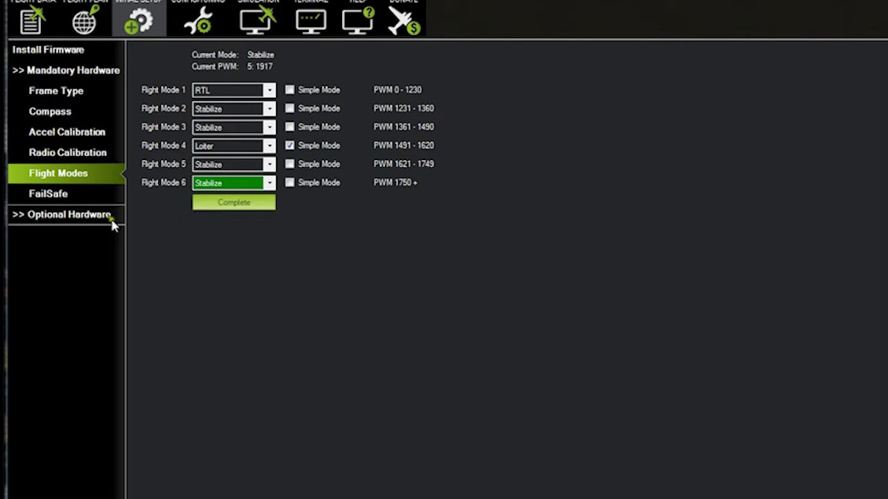
# Open the FailSafe setup, acknowledge the propeller safety warning, and review the radio inputs, motor outputs and failsafe options.
pyautogui.click(64, 195)
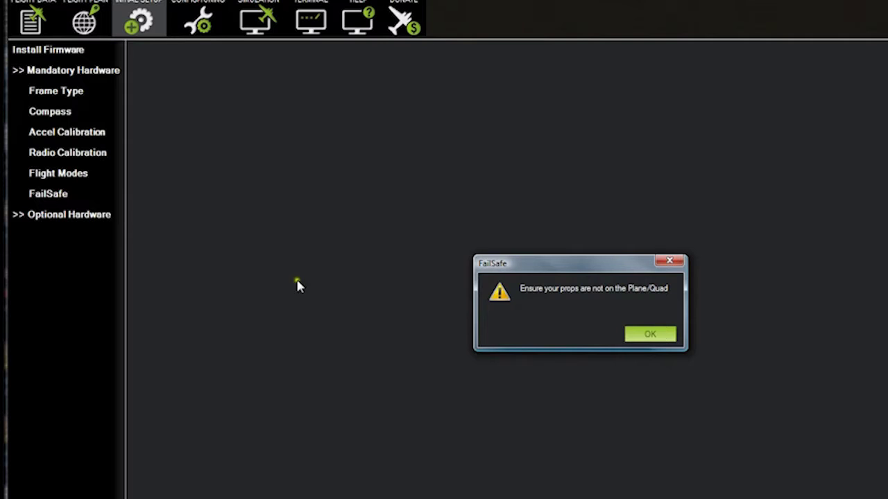
pyautogui.click(662, 336)
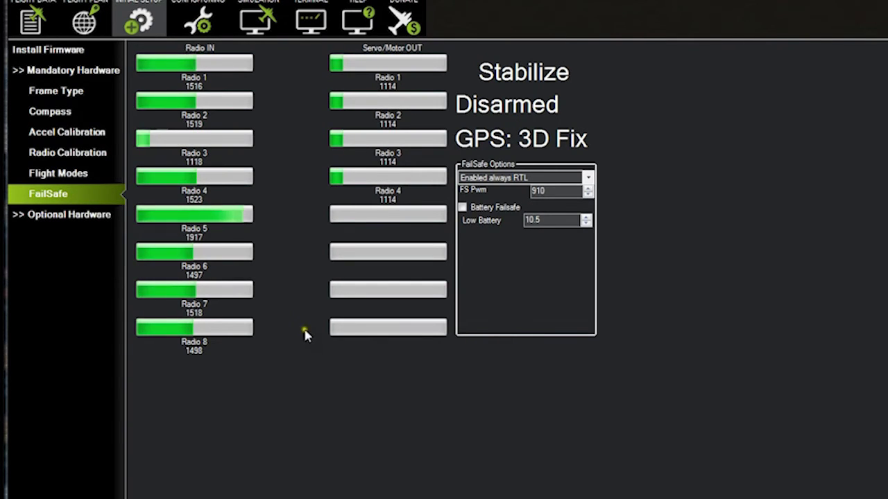
# Return to the flight data and examine the vehicle's detailed live status values, including GPS status and satellite count.
pyautogui.click(29, 21)
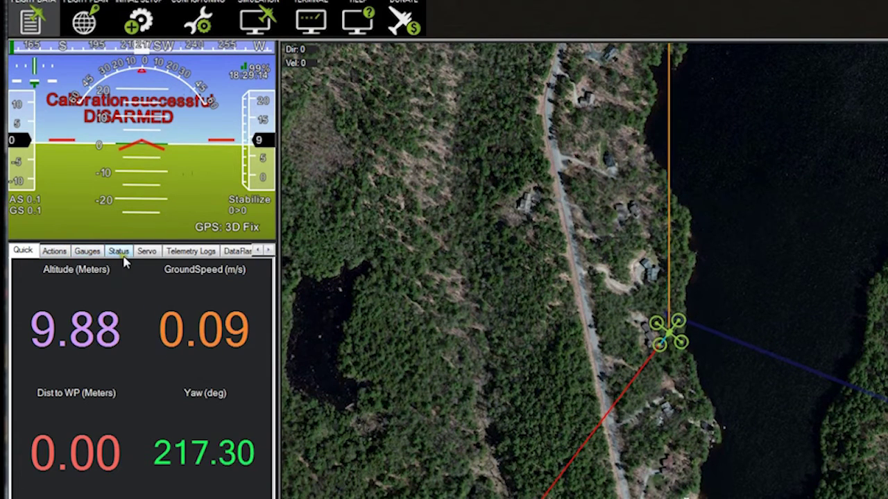
pyautogui.click(186, 252)
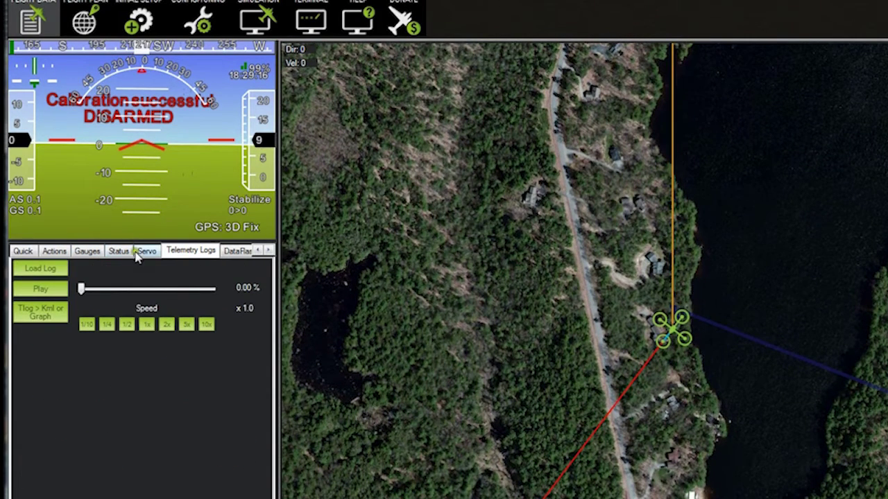
pyautogui.click(122, 252)
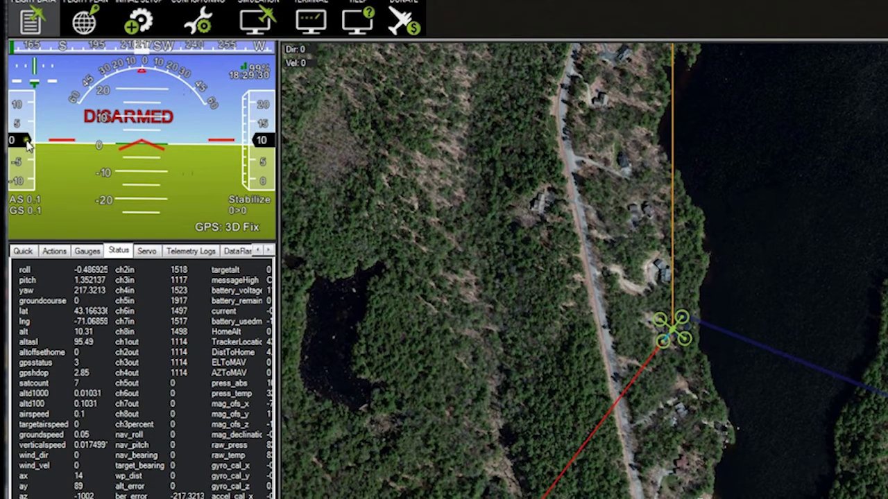
# Reopen the FailSafe setup, acknowledge the propeller warning, and check the arming state and motor output levels.
pyautogui.click(131, 25)
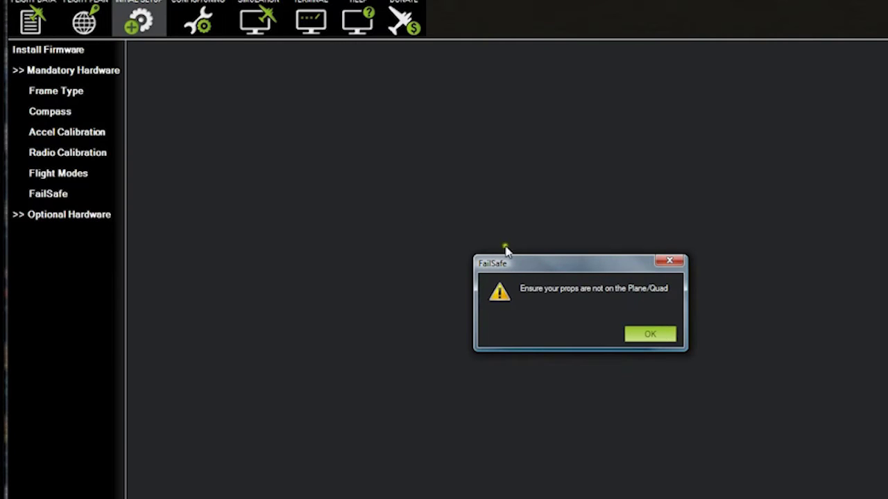
pyautogui.click(658, 337)
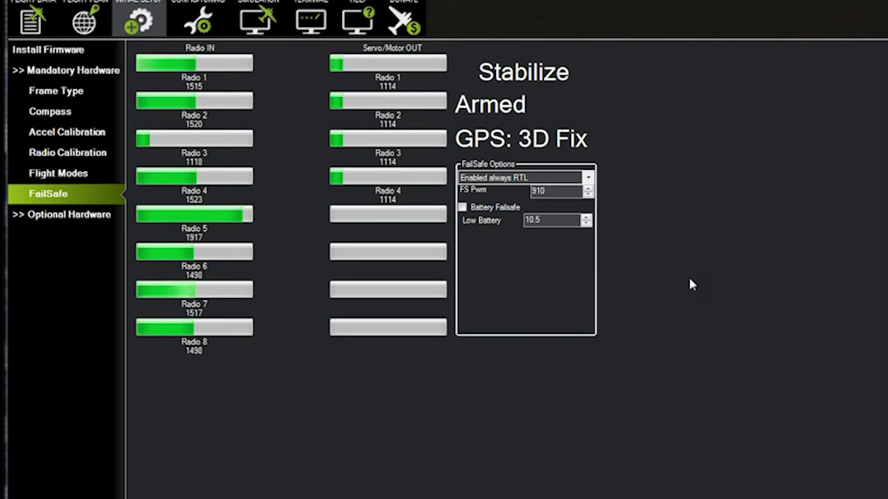
pyautogui.click(687, 278)
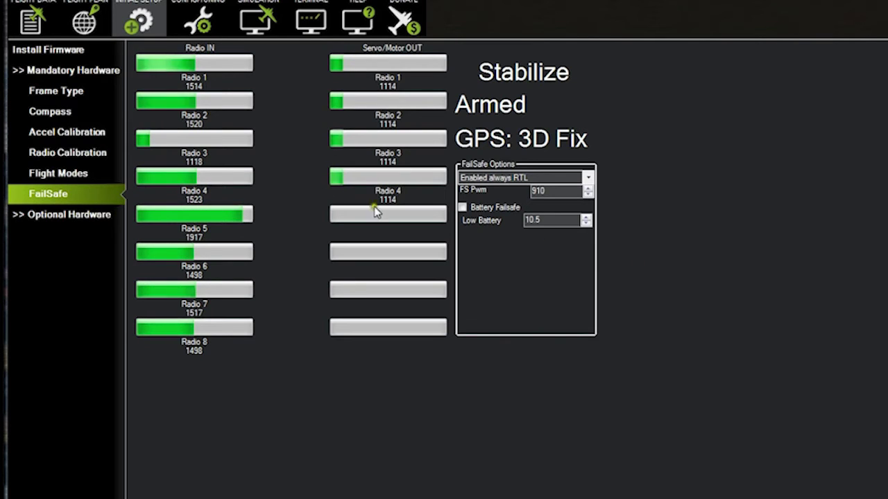